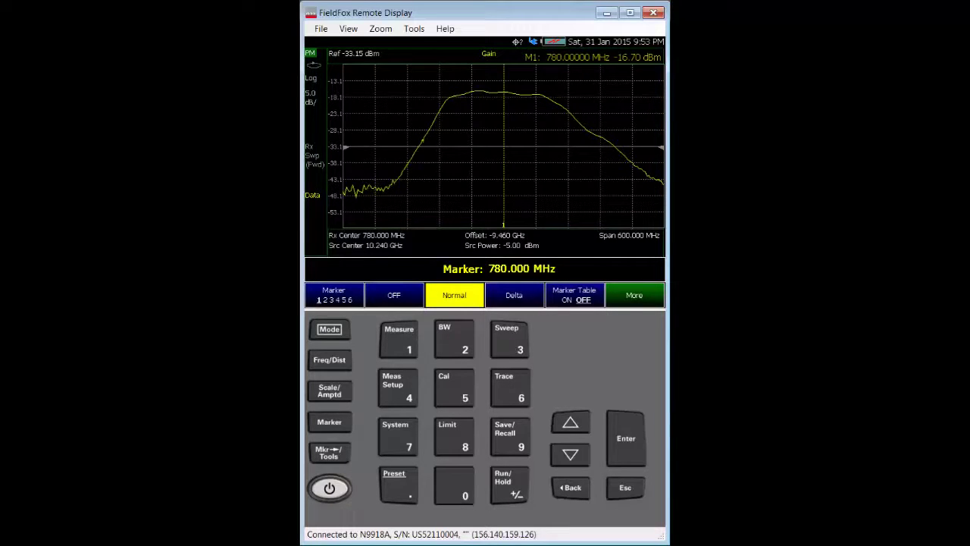
Step: Close the marker frequency entry and apply Preset (Factory), restoring the default CAT Return Loss trace
{"action": "left_click", "coordinate": [626, 489]}
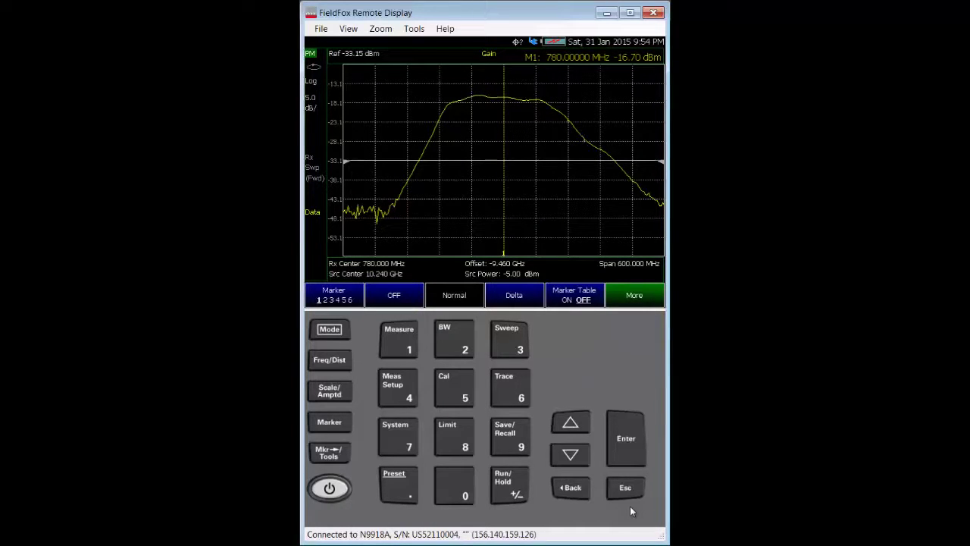
{"action": "left_click", "coordinate": [397, 489]}
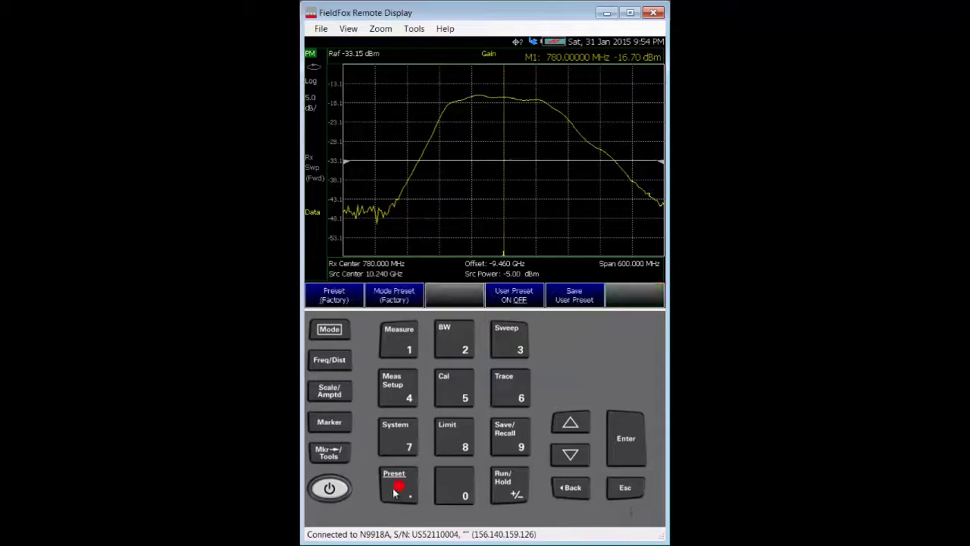
{"action": "left_click", "coordinate": [331, 298]}
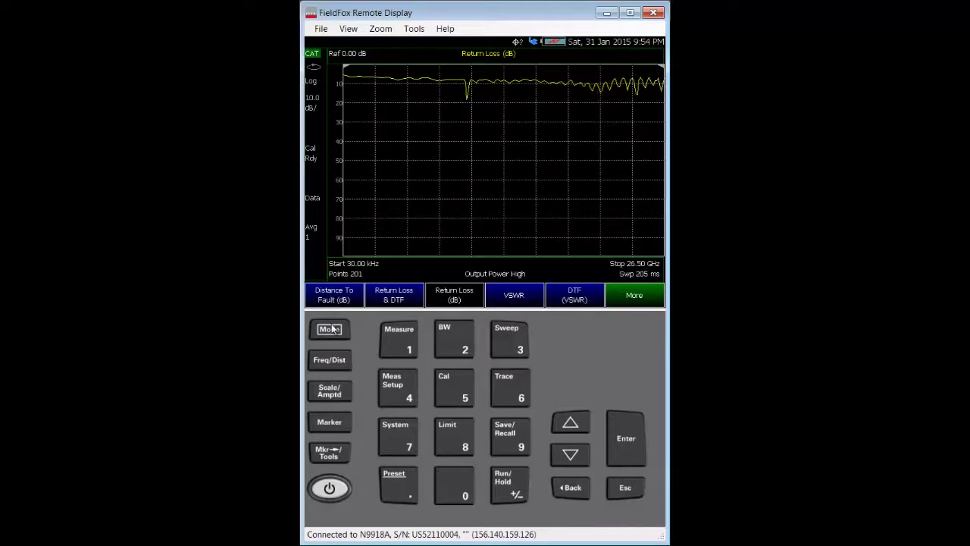
Step: Switch to Power Meter (USB Sensor) mode and change Sweep Type from CW to Swept
{"action": "left_click", "coordinate": [328, 331]}
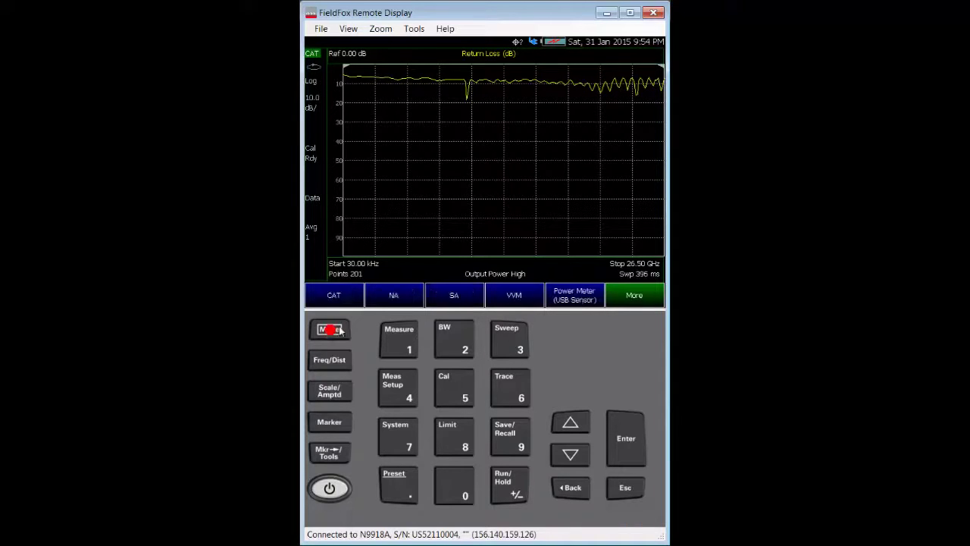
{"action": "left_click", "coordinate": [577, 298]}
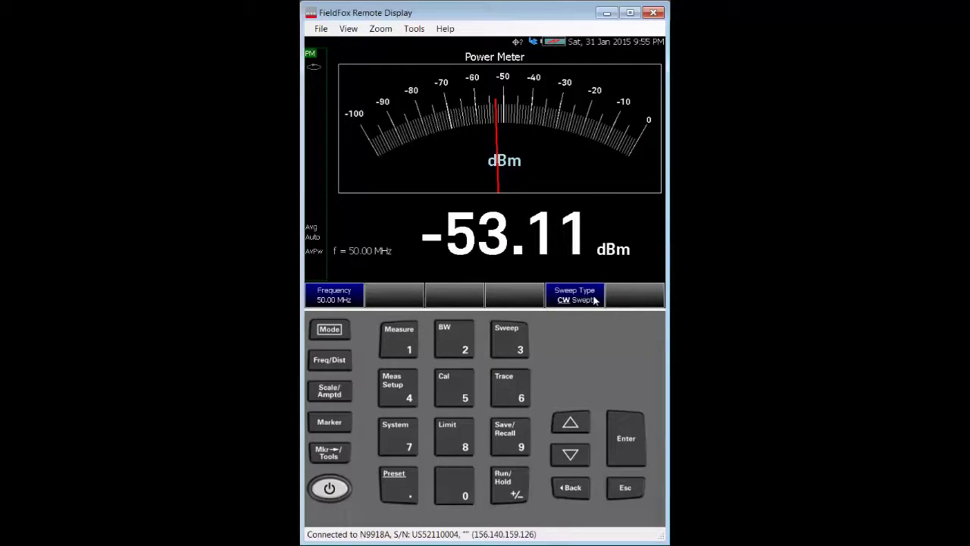
{"action": "left_click", "coordinate": [596, 300]}
{"action": "left_click", "coordinate": [596, 300]}
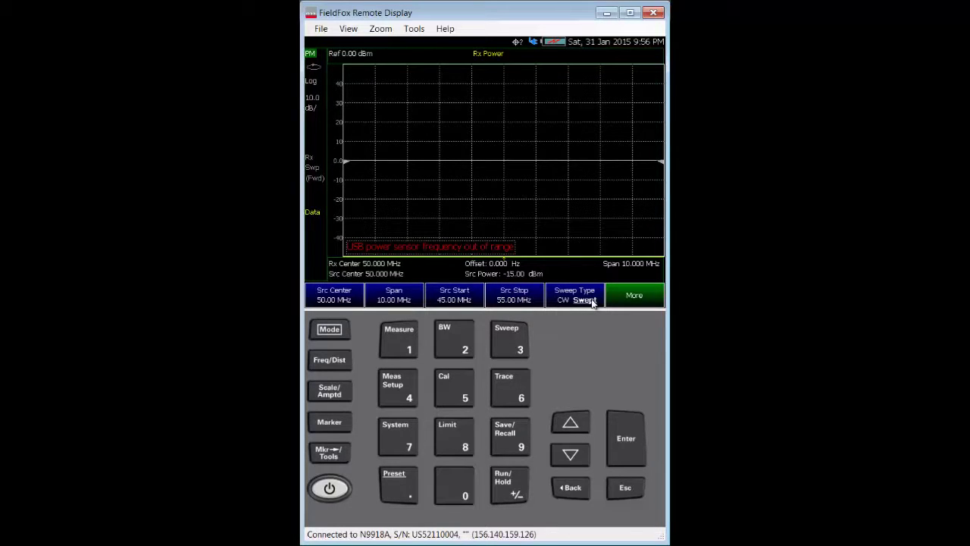
Step: Set the source centre frequency to 10.24 GHz
{"action": "left_click", "coordinate": [339, 291]}
{"action": "left_click", "coordinate": [405, 341]}
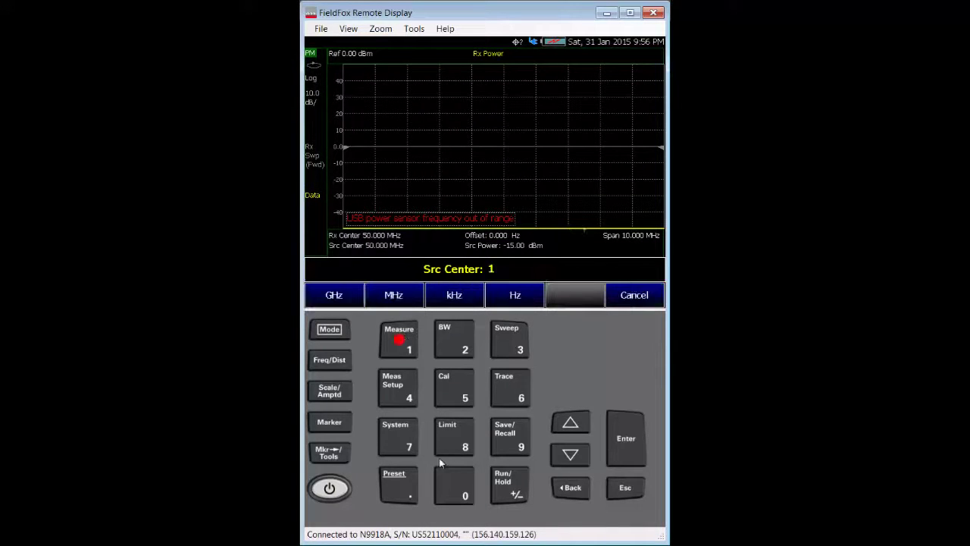
{"action": "left_click", "coordinate": [455, 485]}
{"action": "left_click", "coordinate": [400, 486]}
{"action": "left_click", "coordinate": [464, 341]}
{"action": "left_click", "coordinate": [398, 387]}
{"action": "left_click", "coordinate": [331, 298]}
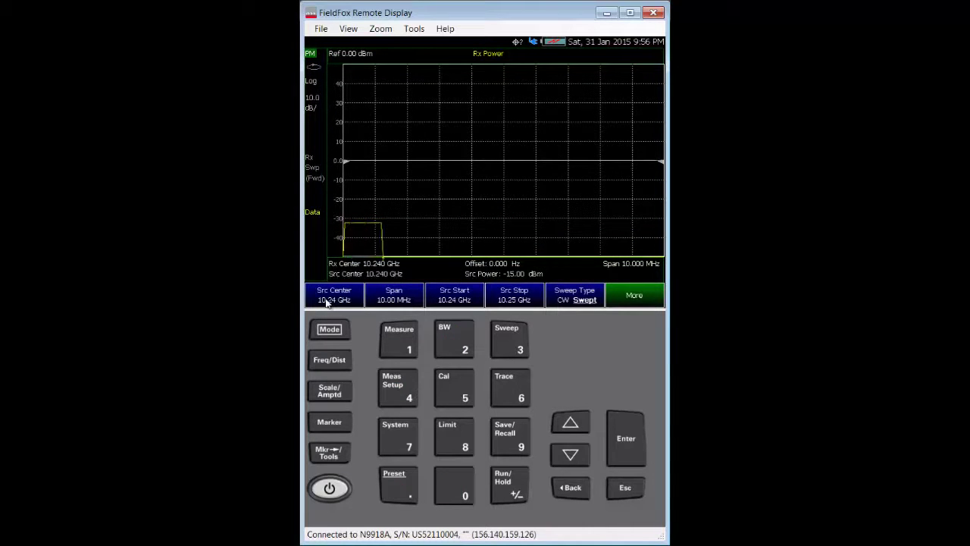
Step: Set the source span to 600 MHz
{"action": "left_click", "coordinate": [392, 296]}
{"action": "left_click", "coordinate": [510, 388]}
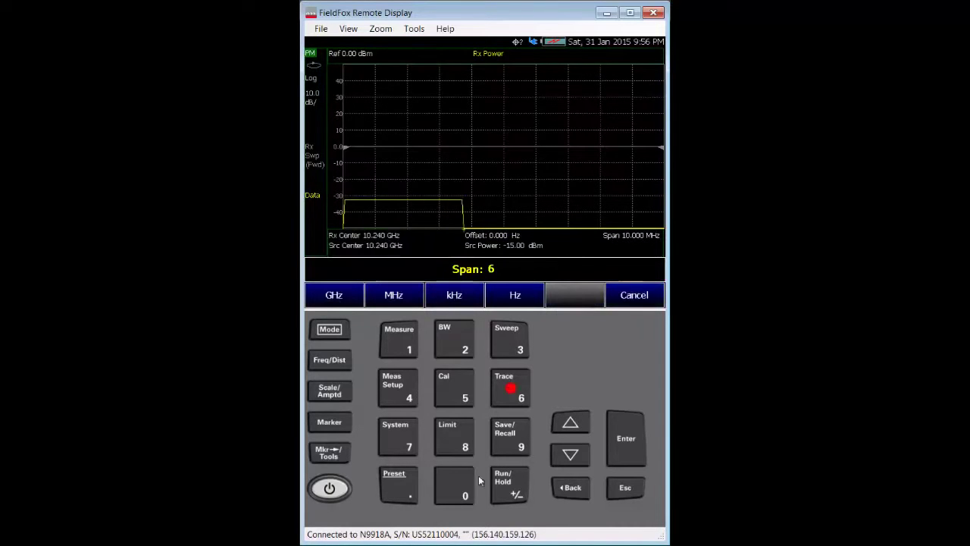
{"action": "left_click", "coordinate": [469, 486]}
{"action": "left_click", "coordinate": [469, 485]}
{"action": "left_click", "coordinate": [392, 300]}
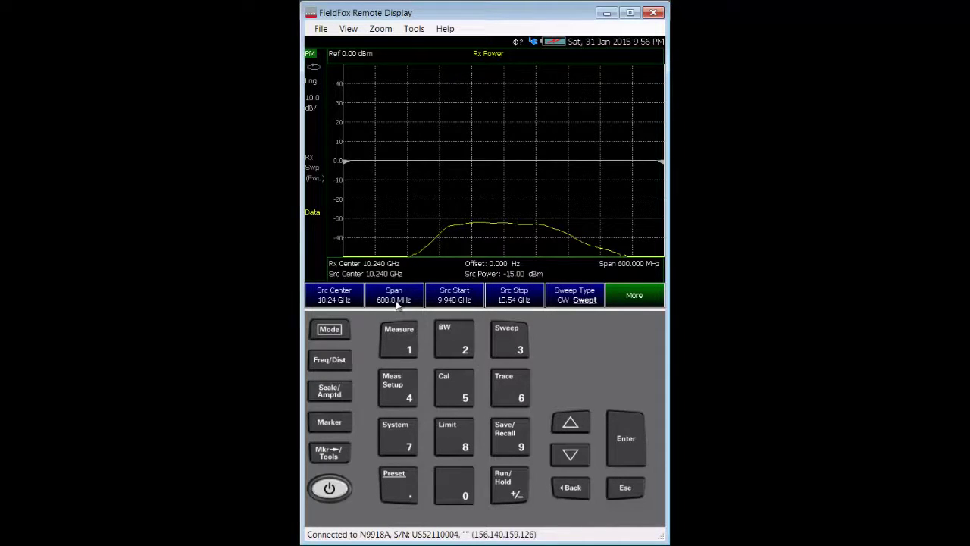
Step: Enter Rx Center 780 MHz in the Offset Calculator and apply the calculated -9.460 GHz offset
{"action": "left_click", "coordinate": [649, 298]}
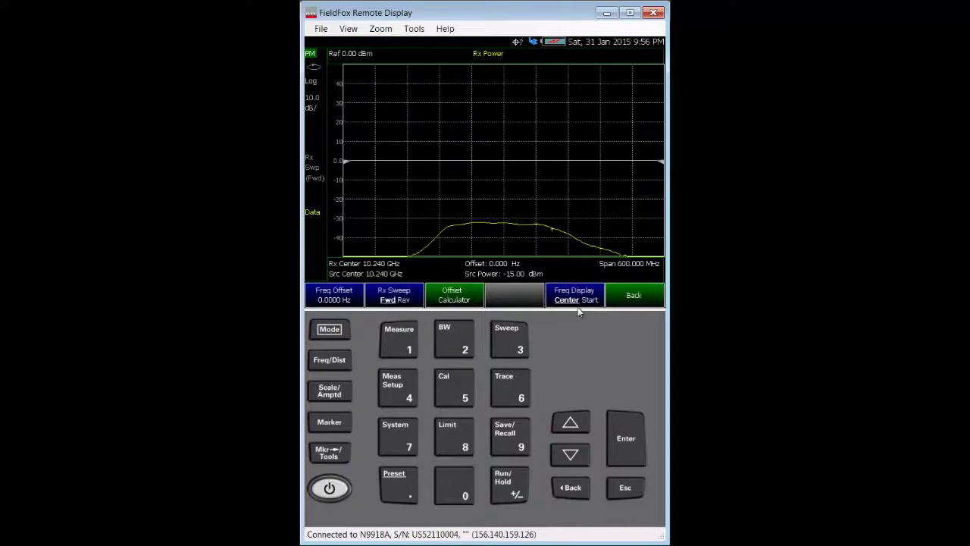
{"action": "left_click", "coordinate": [447, 298]}
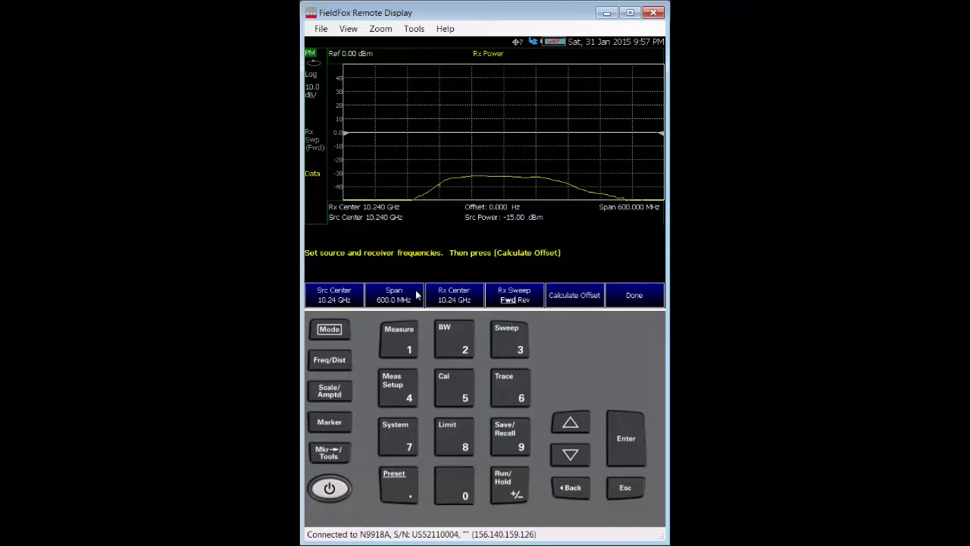
{"action": "left_click", "coordinate": [448, 295]}
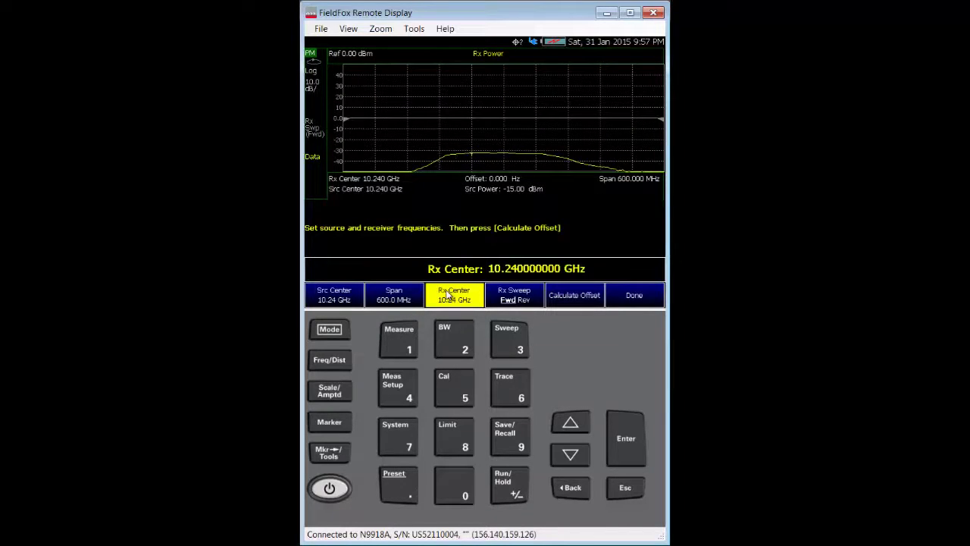
{"action": "left_click", "coordinate": [398, 439]}
{"action": "left_click", "coordinate": [453, 435]}
{"action": "left_click", "coordinate": [452, 491]}
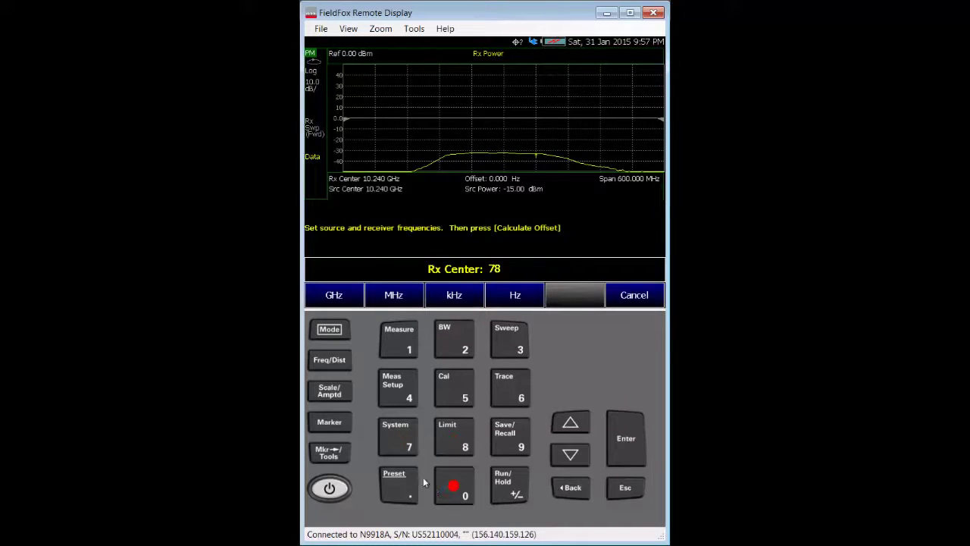
{"action": "left_click", "coordinate": [394, 295]}
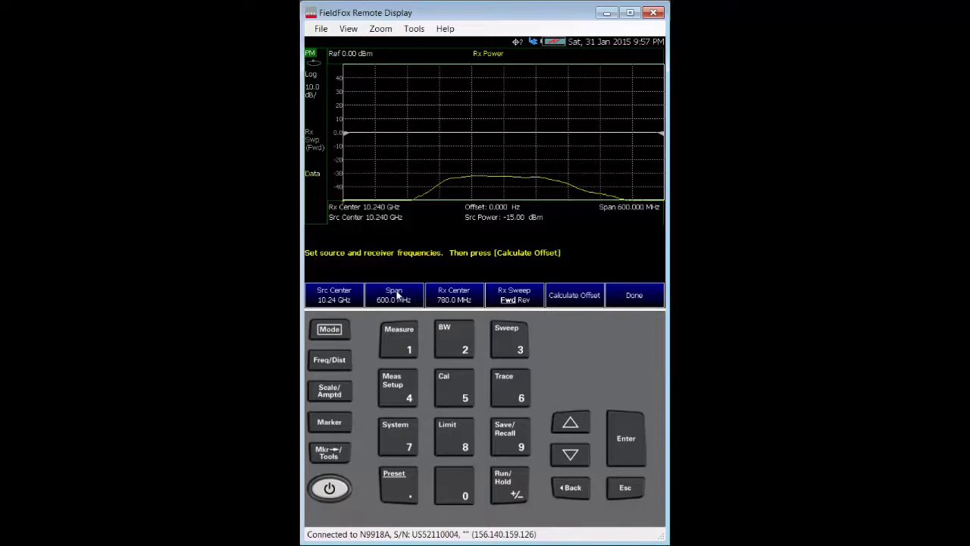
{"action": "left_click", "coordinate": [582, 302]}
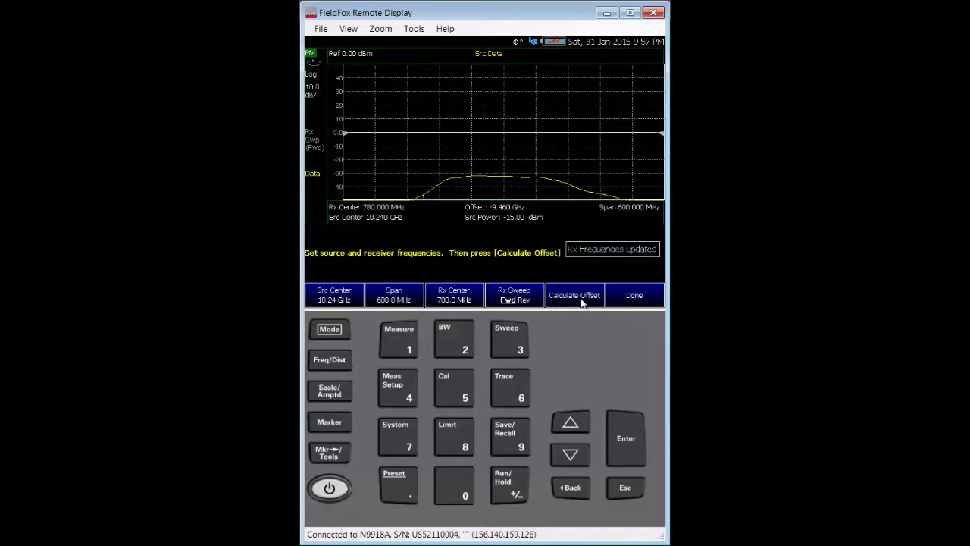
{"action": "left_click", "coordinate": [635, 296]}
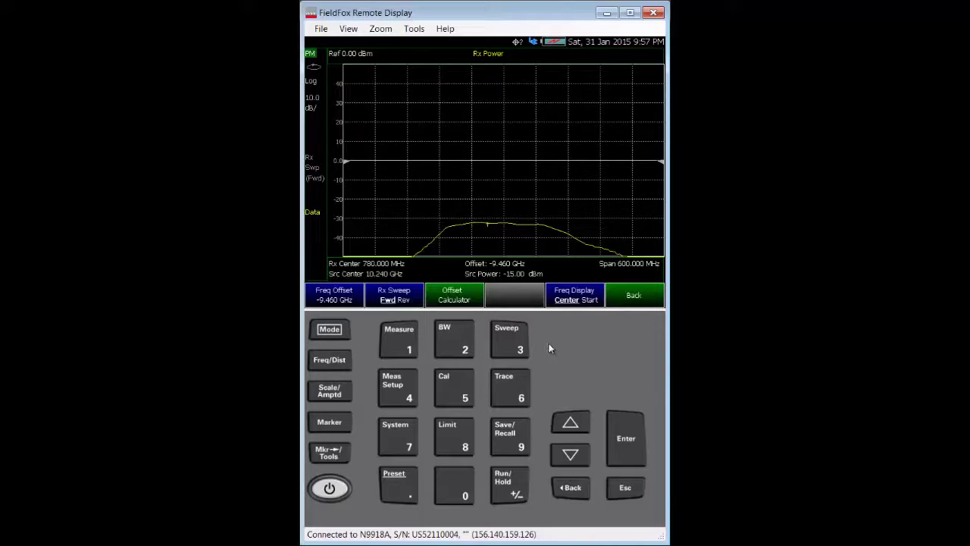
Step: Set Src Nom Power to -5 dBm in the sweep's Power Setup
{"action": "left_click", "coordinate": [502, 336]}
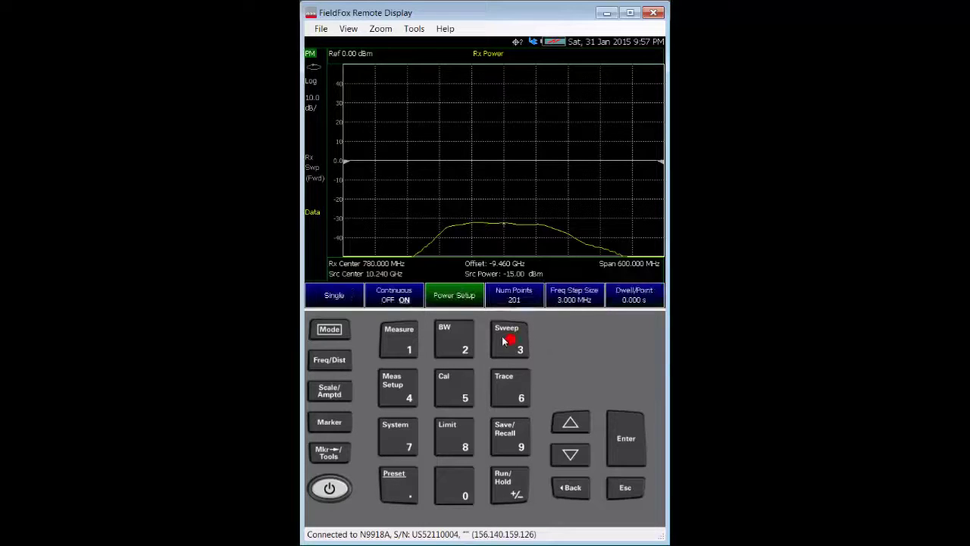
{"action": "left_click", "coordinate": [441, 293]}
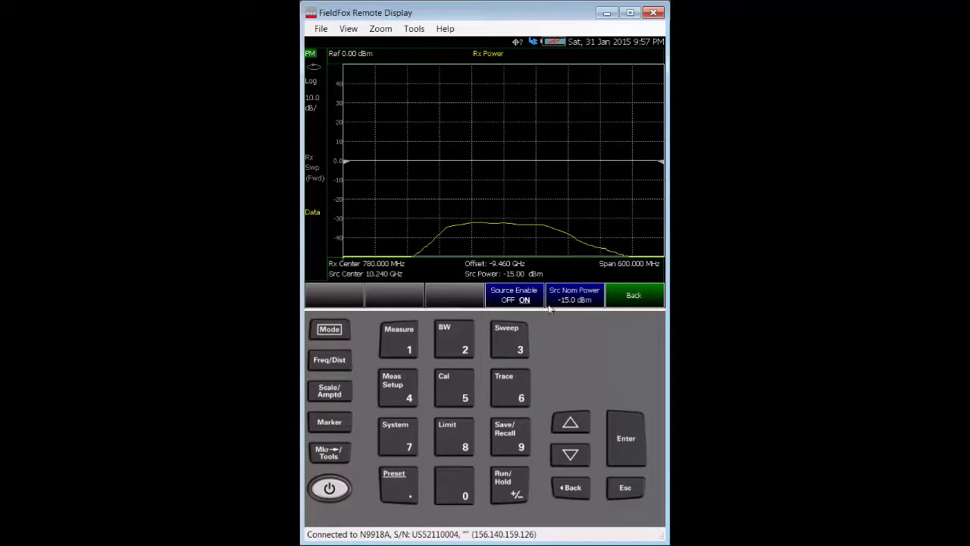
{"action": "left_click", "coordinate": [582, 301]}
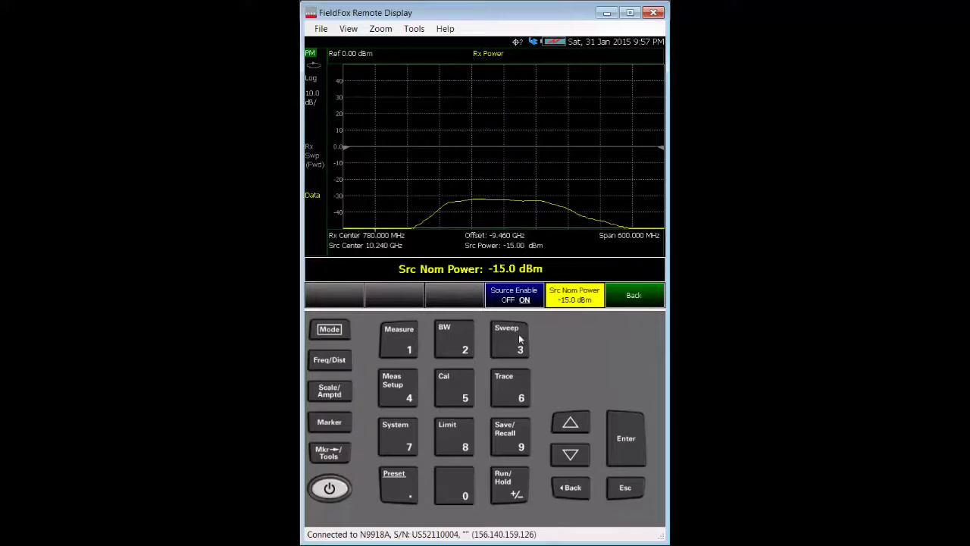
{"action": "left_click", "coordinate": [515, 494]}
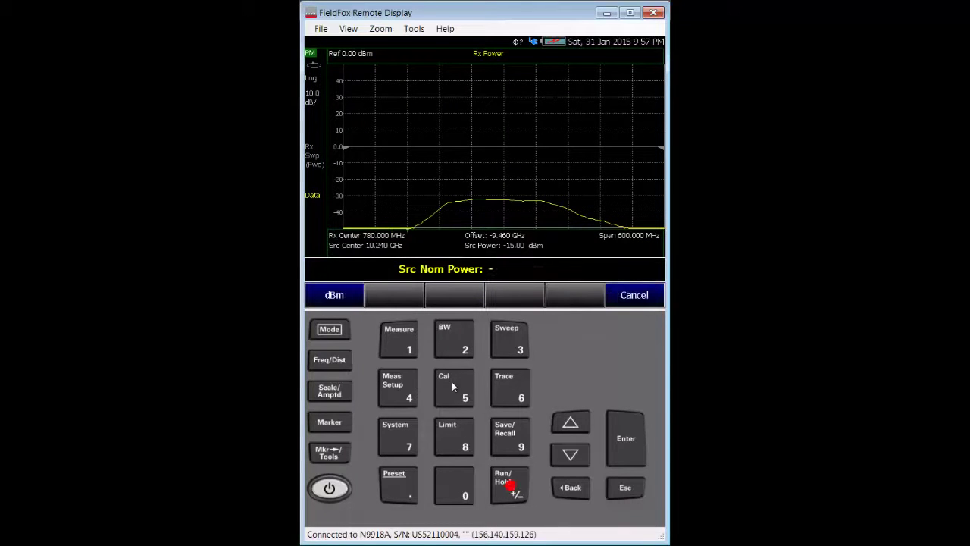
{"action": "left_click", "coordinate": [453, 389]}
{"action": "left_click", "coordinate": [335, 297]}
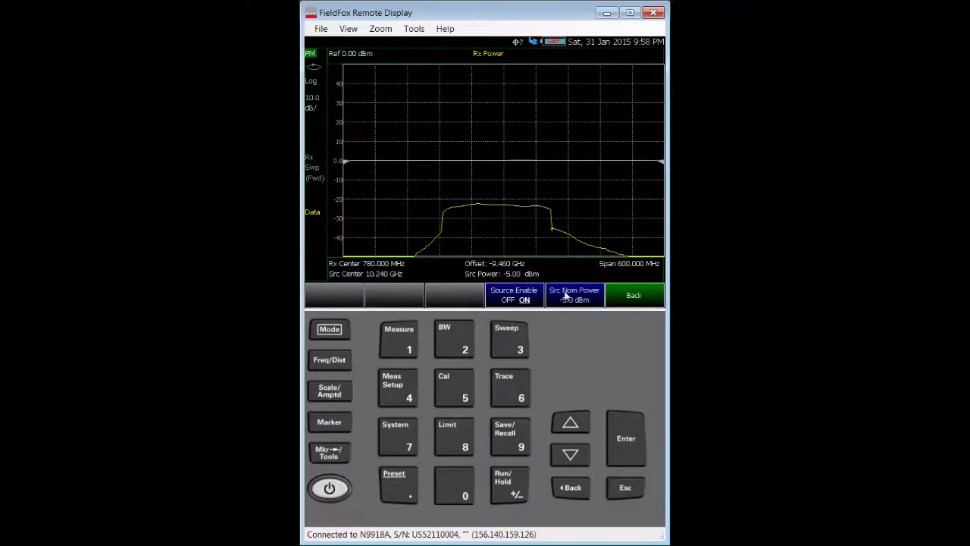
{"action": "left_click", "coordinate": [638, 302]}
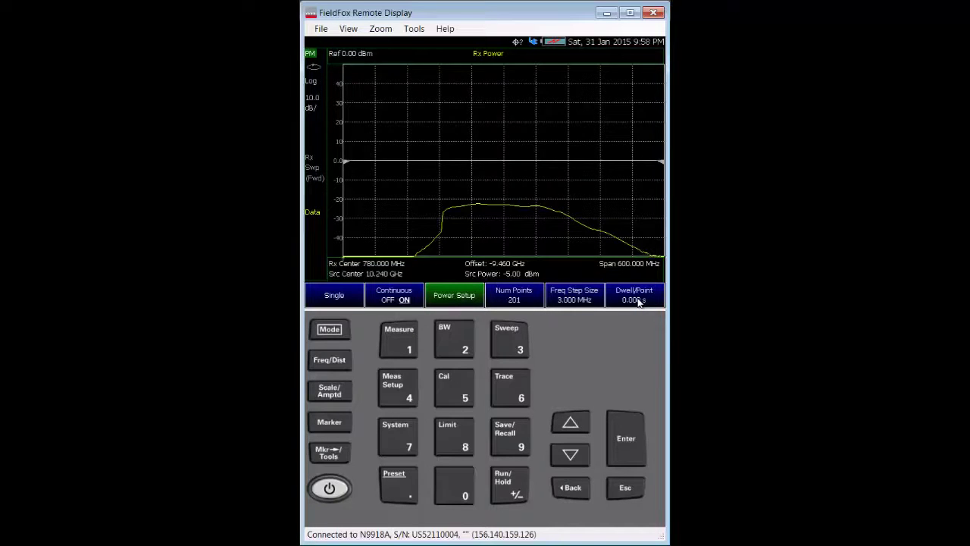
Step: Check the BW averaging settings, then show the Cal sensor-zeroing options
{"action": "left_click", "coordinate": [455, 335]}
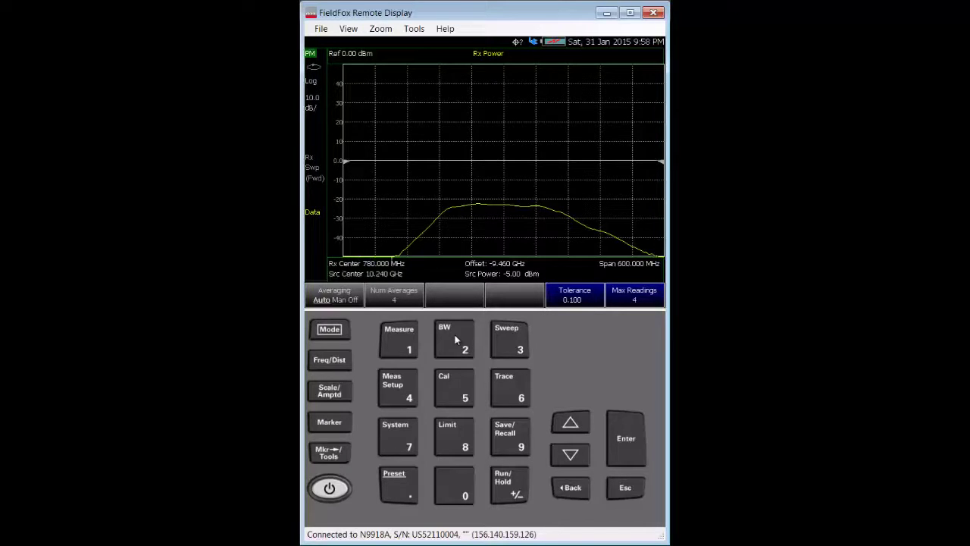
{"action": "left_click", "coordinate": [452, 388]}
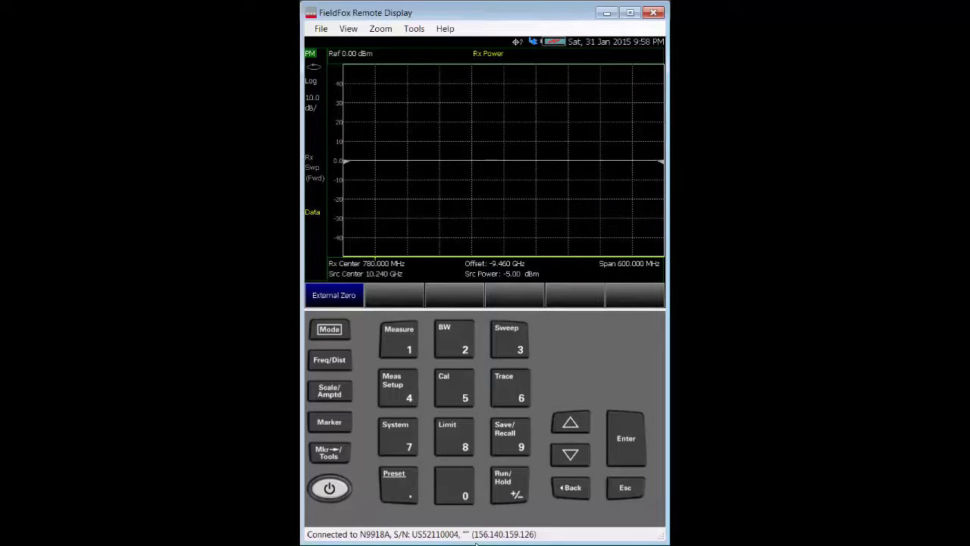
Step: Run External Zero on the power sensor, then show the Measure 1 list
{"action": "left_click", "coordinate": [331, 295]}
{"action": "left_click", "coordinate": [405, 350]}
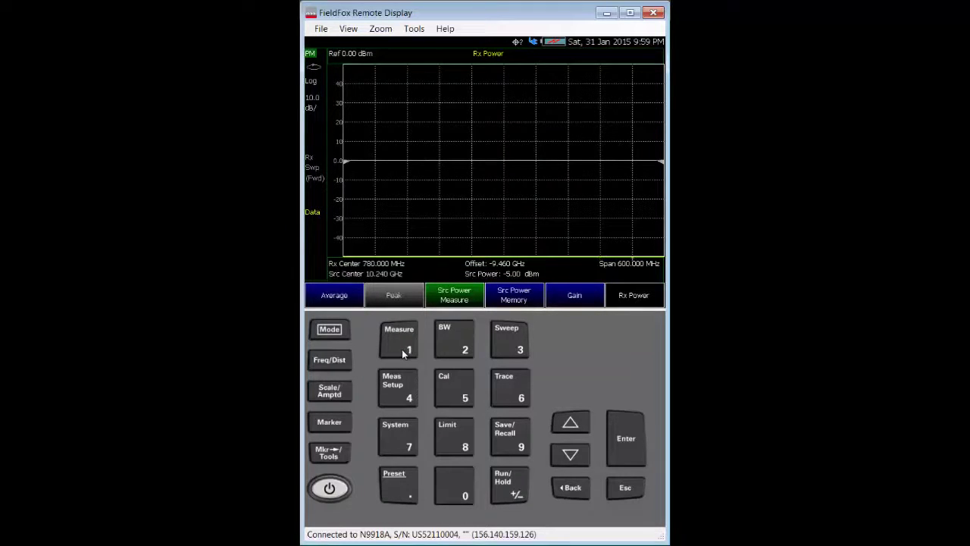
Step: Run Src Power Measure across the span, giving a flat -5.00 dBm source trace
{"action": "left_click", "coordinate": [456, 296]}
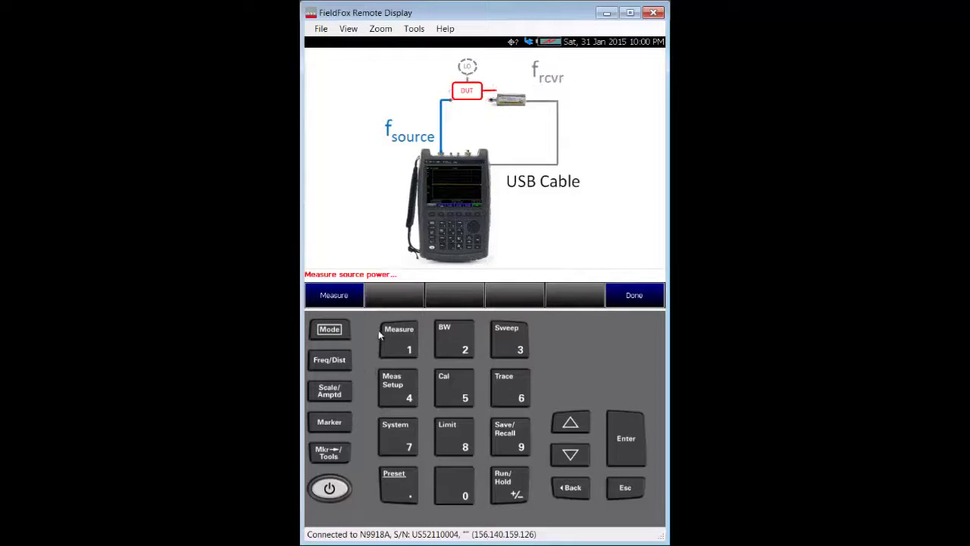
{"action": "left_click", "coordinate": [340, 296]}
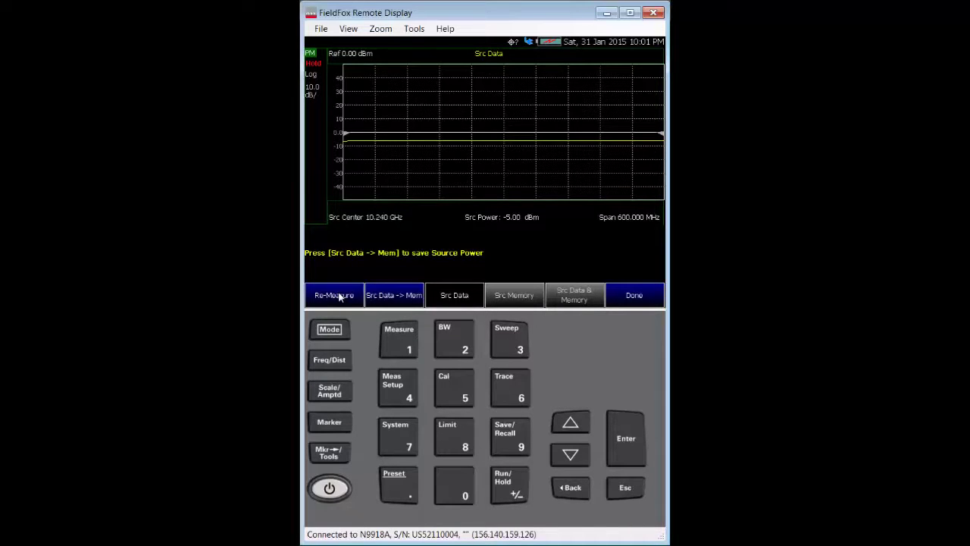
Step: Store the source data with Src Data -> Mem and finish
{"action": "left_click", "coordinate": [387, 296]}
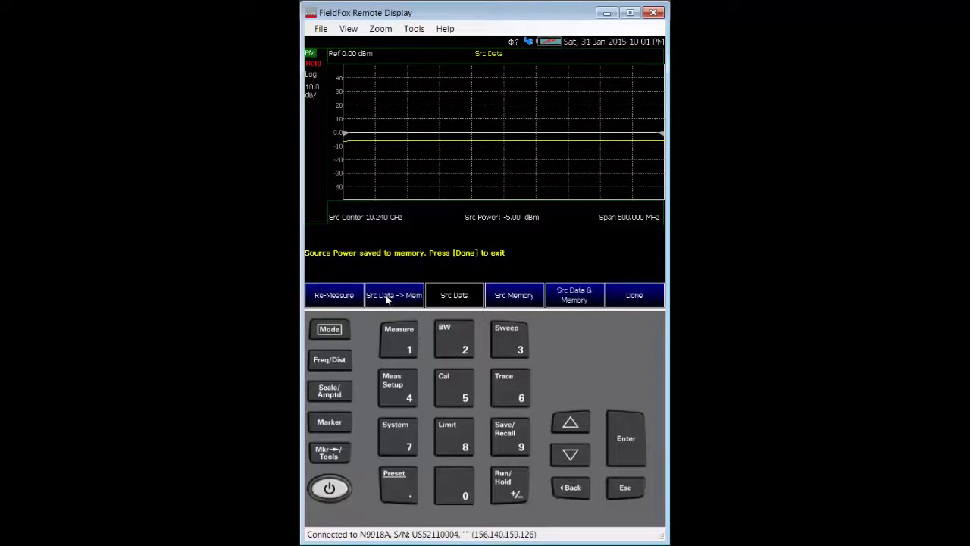
{"action": "left_click", "coordinate": [646, 303]}
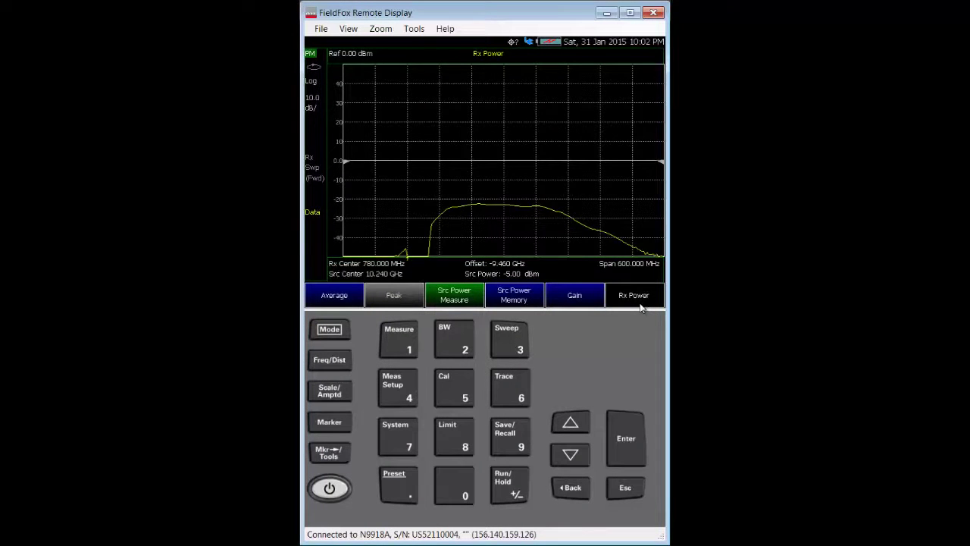
Step: Switch the measurement to Gain, showing a passband near -16 dB
{"action": "left_click", "coordinate": [566, 298]}
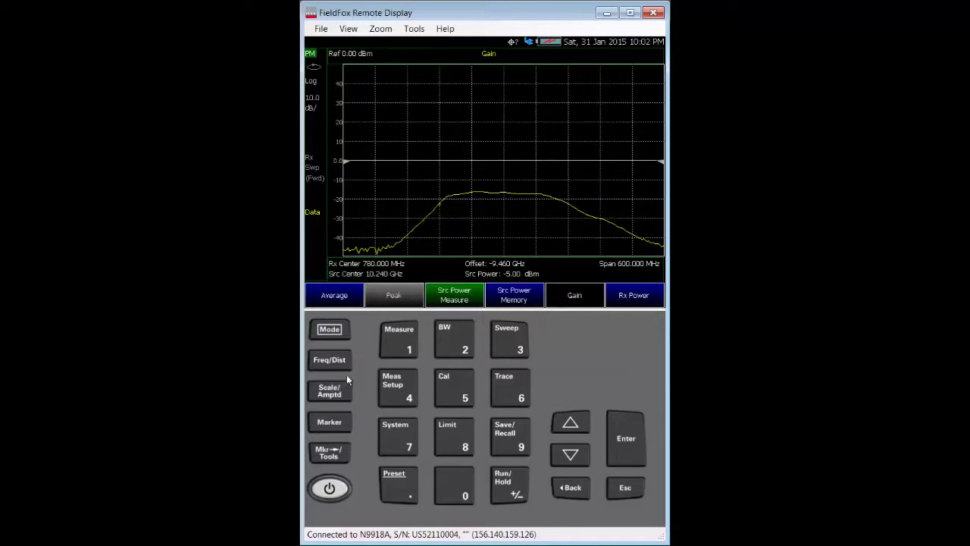
Step: Autoscale the gain trace to 5 dB/div and turn on marker M1 at 780 MHz
{"action": "left_click", "coordinate": [329, 391]}
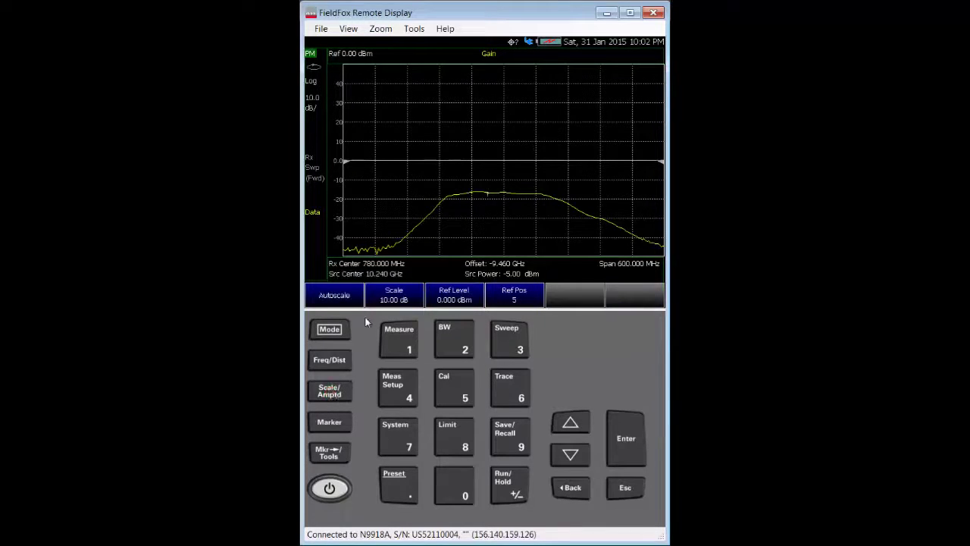
{"action": "left_click", "coordinate": [335, 298]}
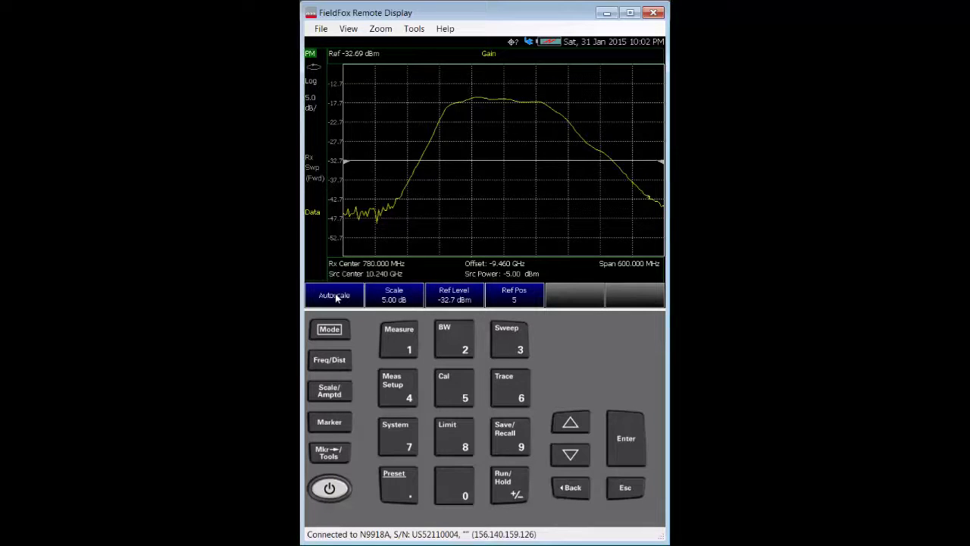
{"action": "left_click", "coordinate": [329, 422]}
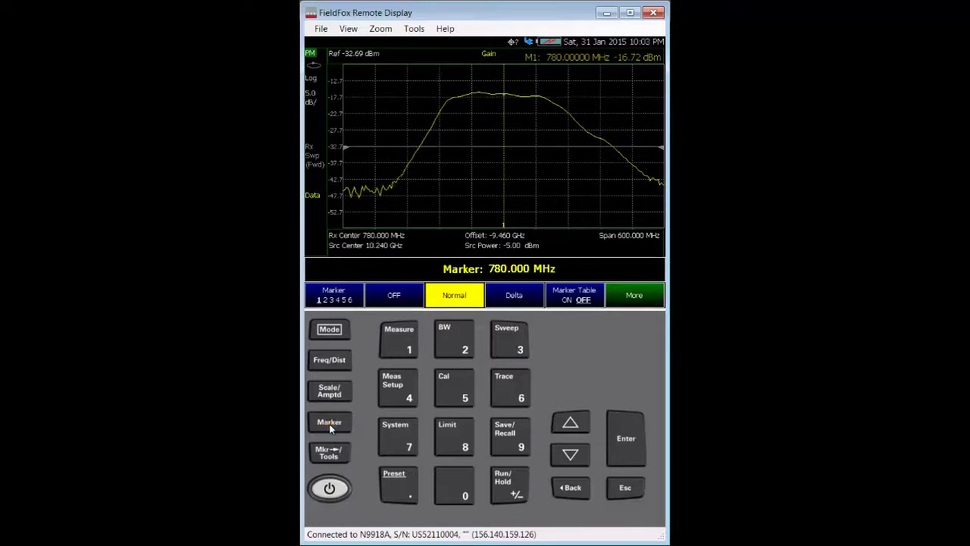